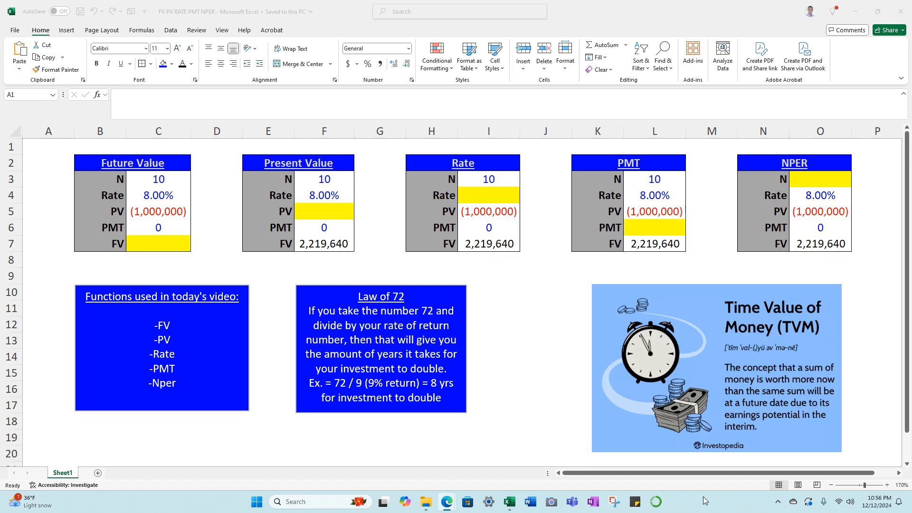
Begin an FV formula in cell C7 of the Future Value table with rate C4/12 and number of periods C3*12.
click(181, 243)
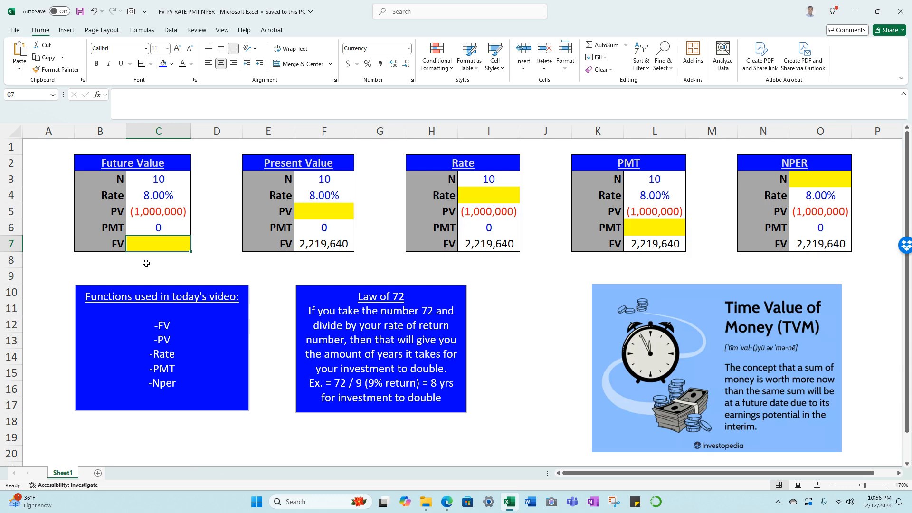
text(=fv)
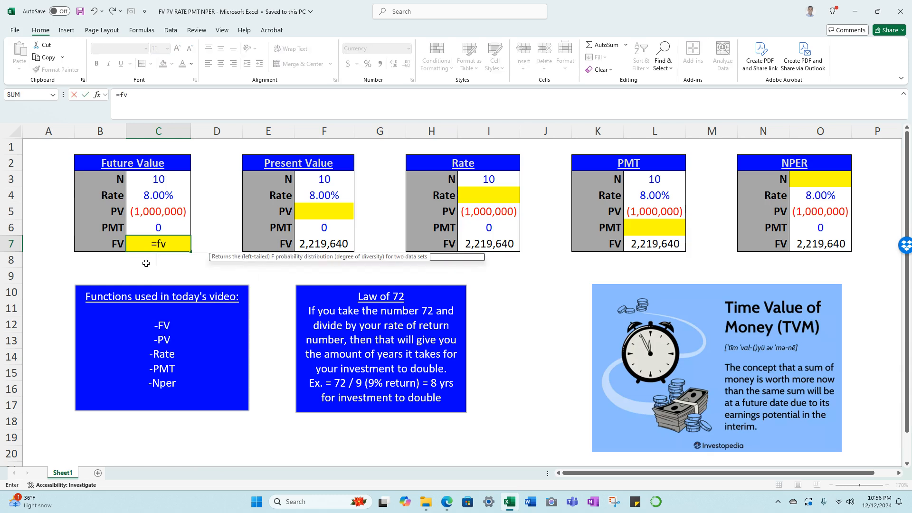
key(Tab)
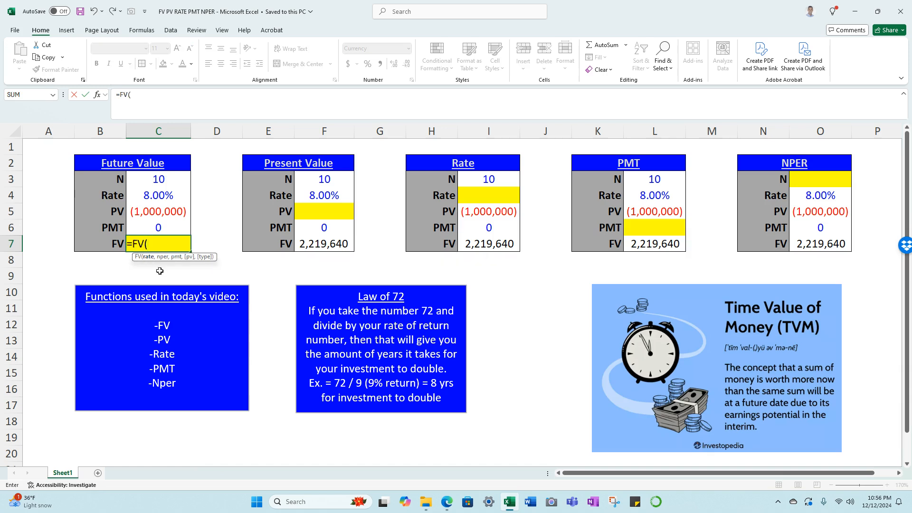
key(Up)
key(Up)
key(Up)
text(/1)
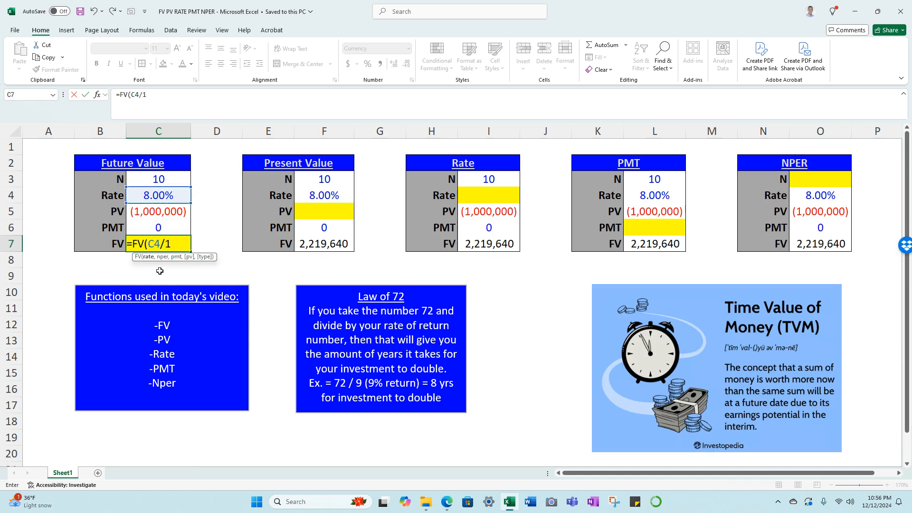
text(2,)
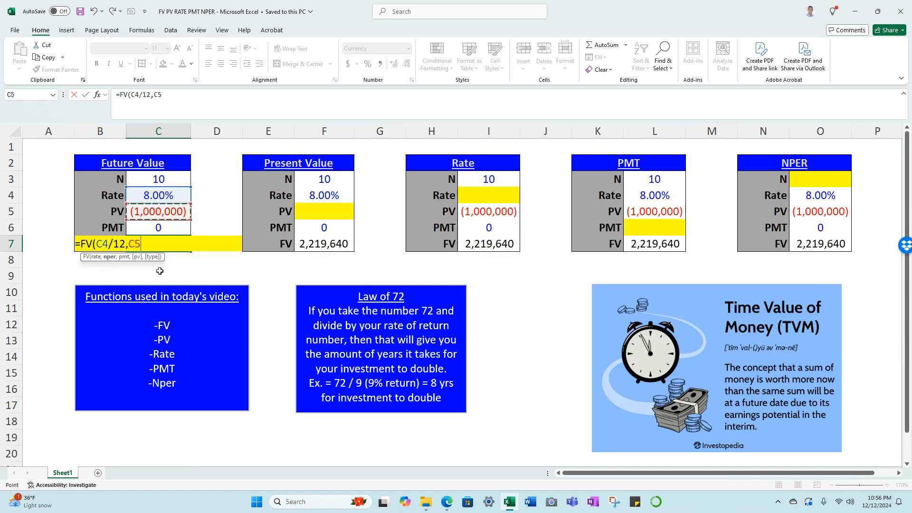
key(Up)
key(Up)
key(Up)
key(Up)
text(*12)
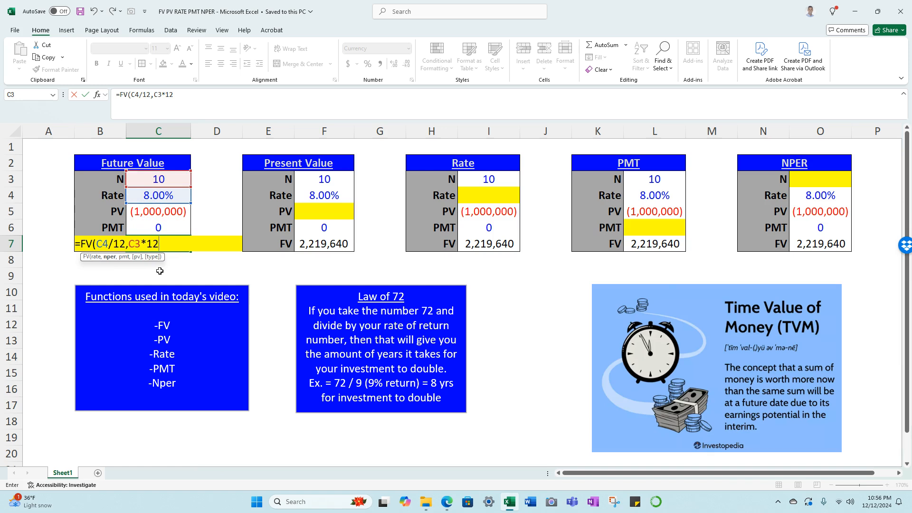
text(,)
Complete the FV formula in C7 with payment C6, present value C5 and end-of-period type 0.
key(Up)
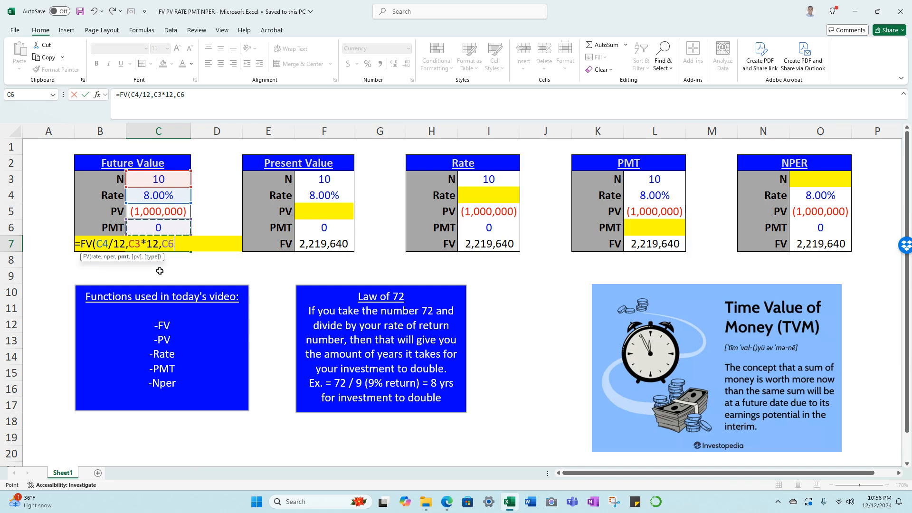
text(,)
key(Up)
key(Up)
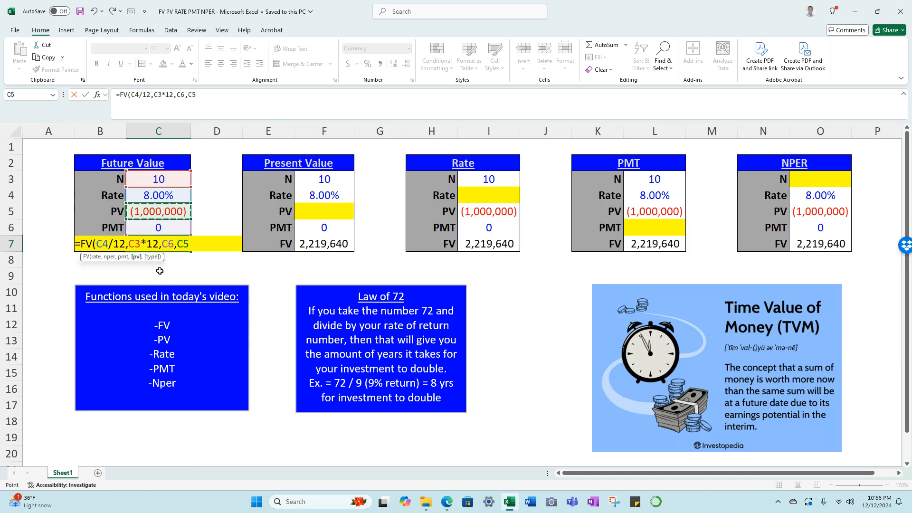
text(,)
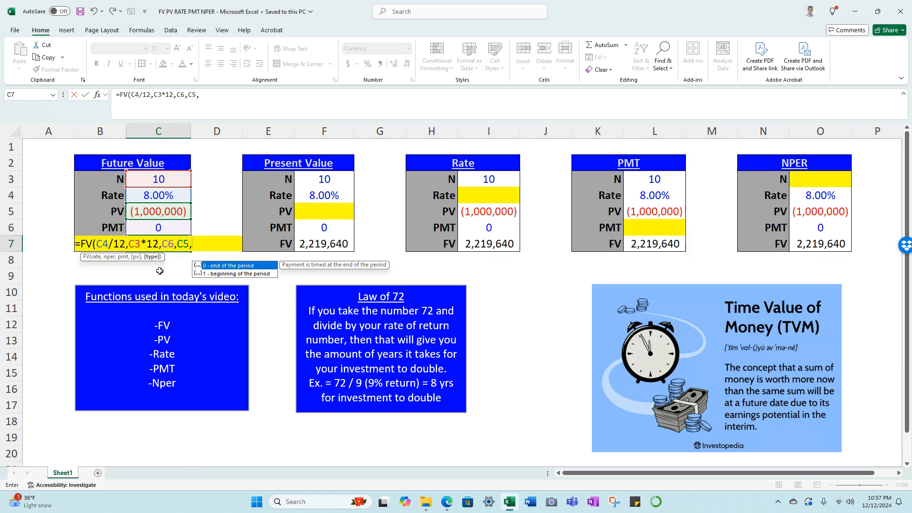
text(0))
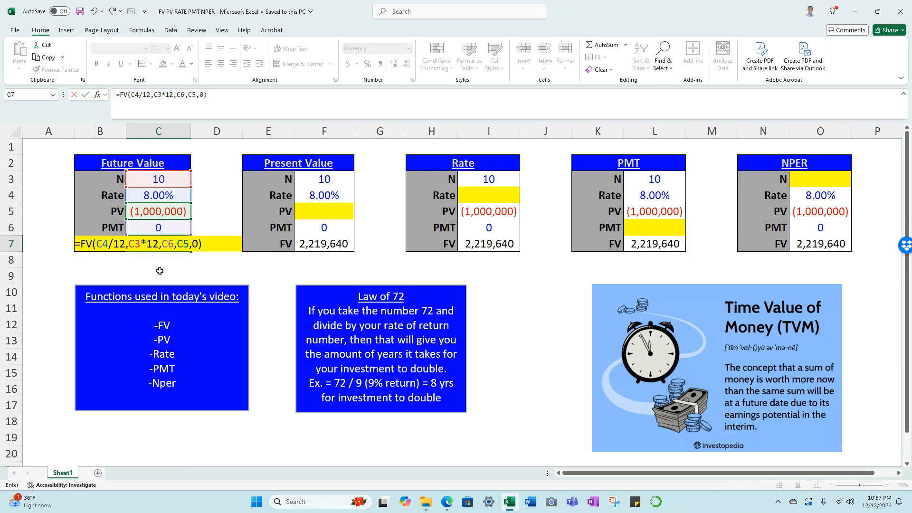
key(ctrl+Return)
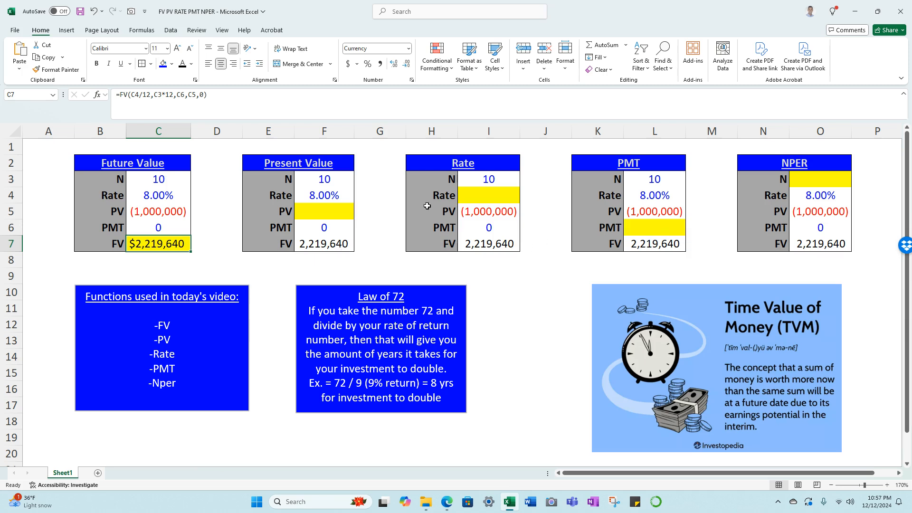
Begin a PV formula in cell F5 of the Present Value table with rate F4/12 and number of periods F3*12.
click(312, 211)
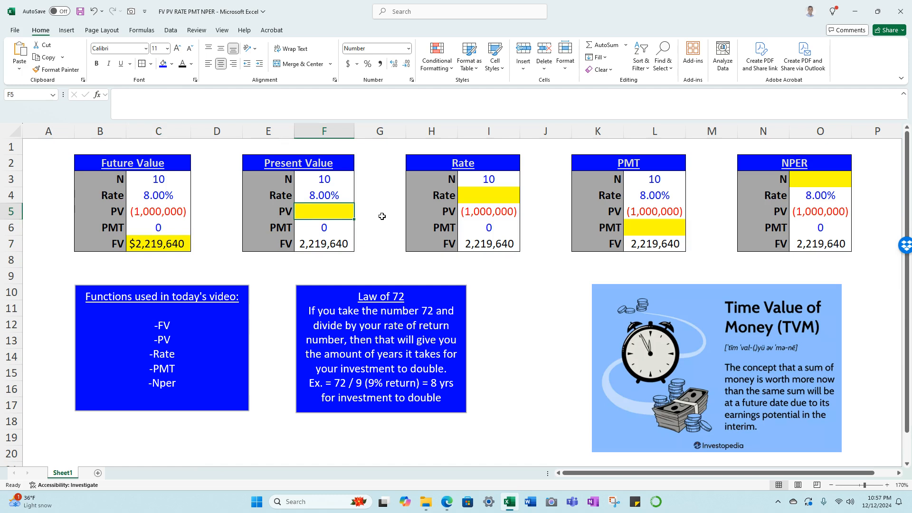
text(=pv)
key(Tab)
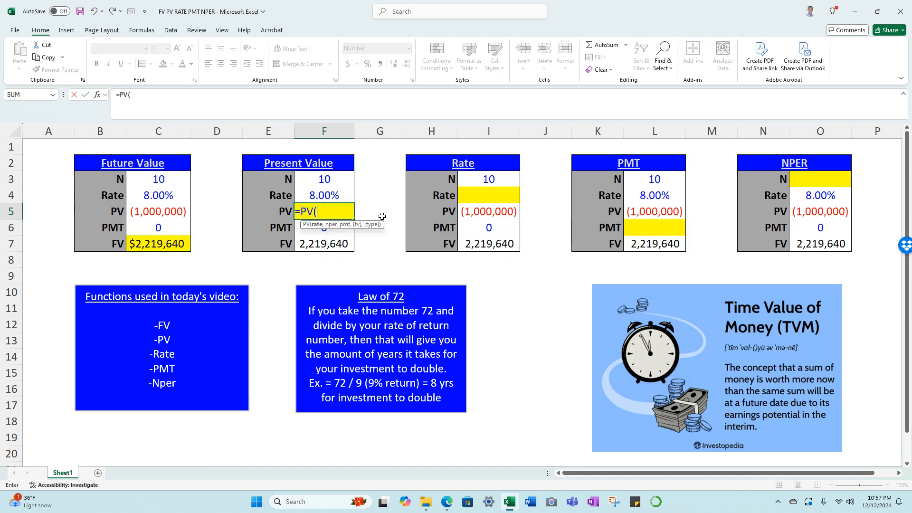
text(F4)
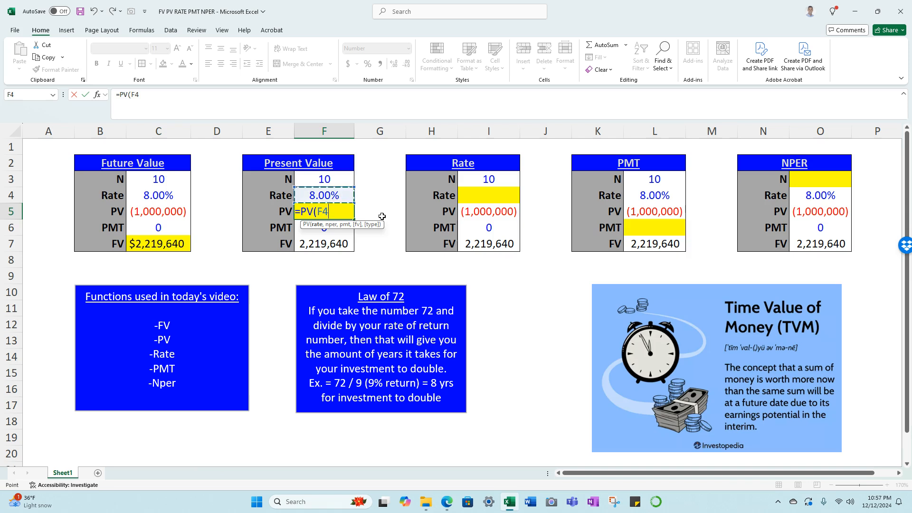
text(/12,)
key(Up)
key(Up)
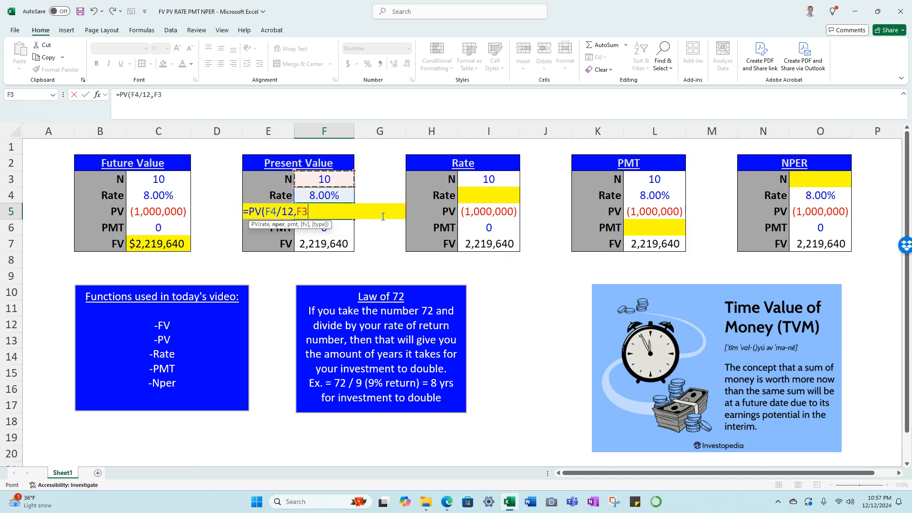
text(*12,)
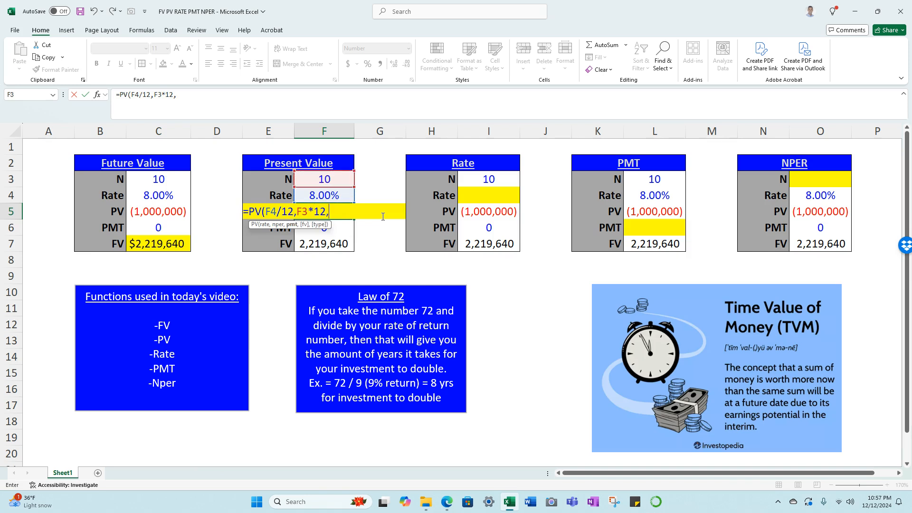
Complete the PV formula in F5 with payment F6, future value F7 and end-of-period type 0.
key(Down)
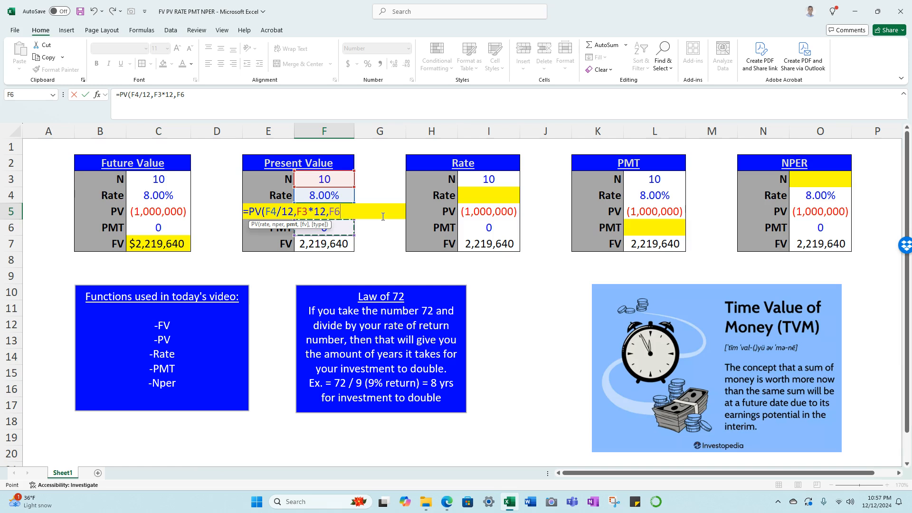
text(,)
key(Down)
key(Down)
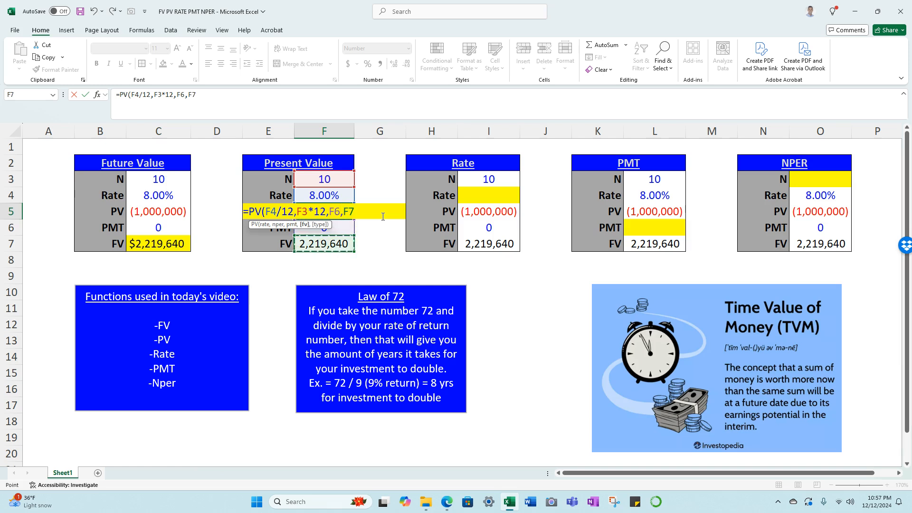
text(,)
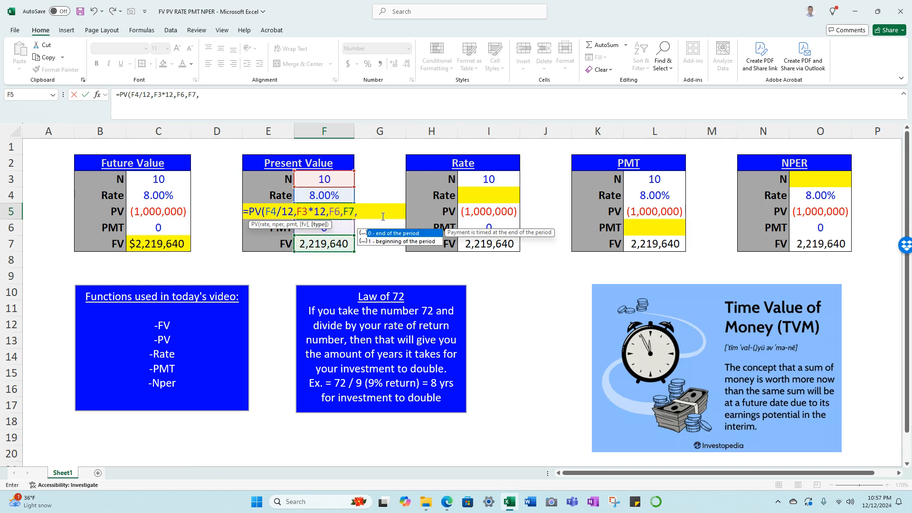
text(0))
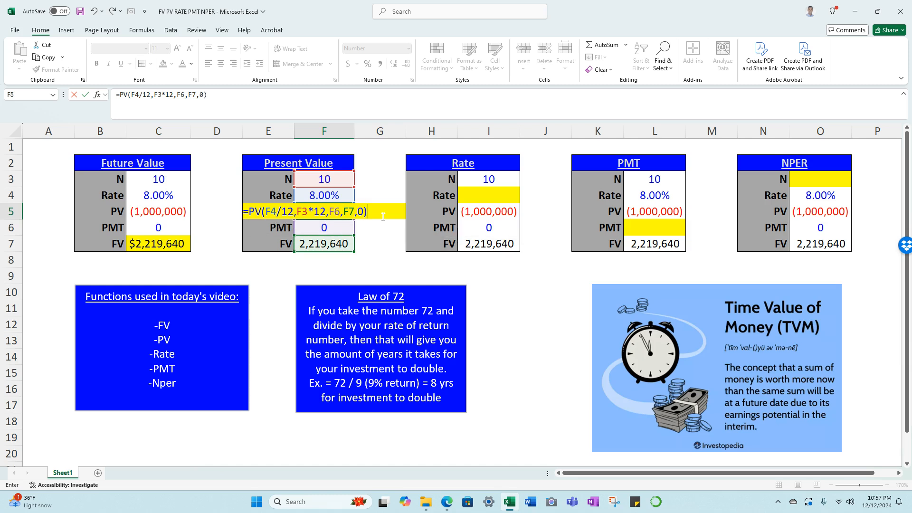
key(ctrl+Return)
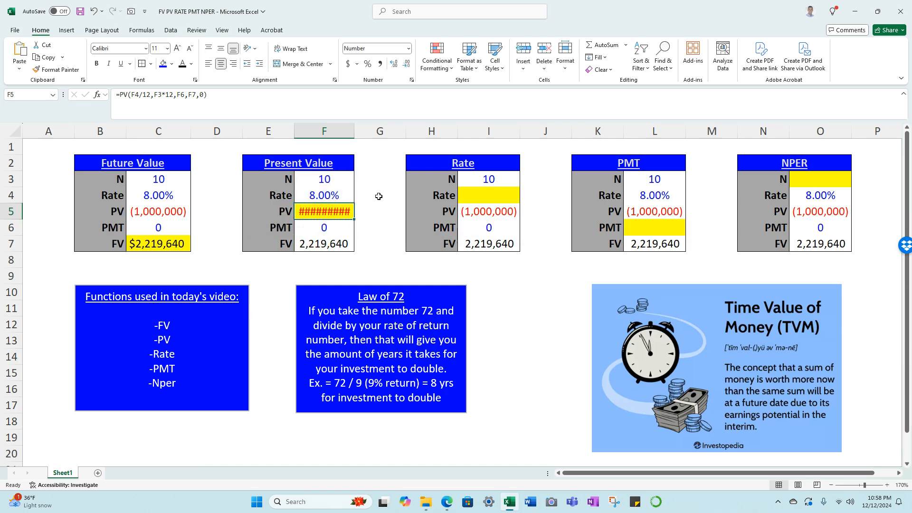
AutoFit the width of column F to the present value result in F5.
key(alt+h)
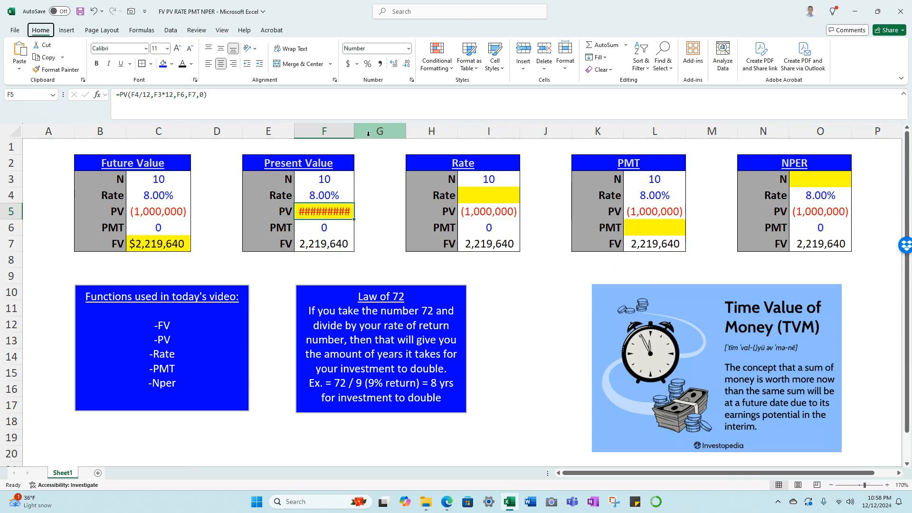
key(o)
key(i)
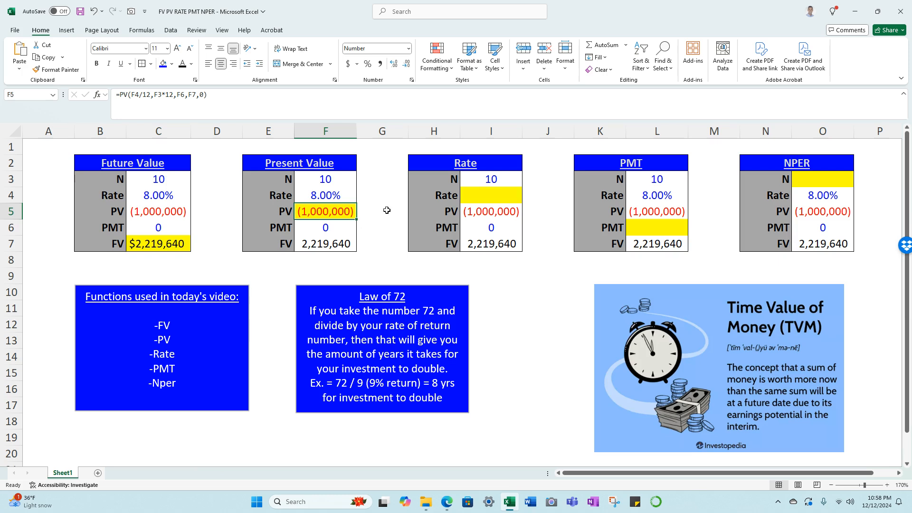
Begin a RATE formula in cell I4 of the Rate table with number of periods I3*12 and payment I6.
click(493, 195)
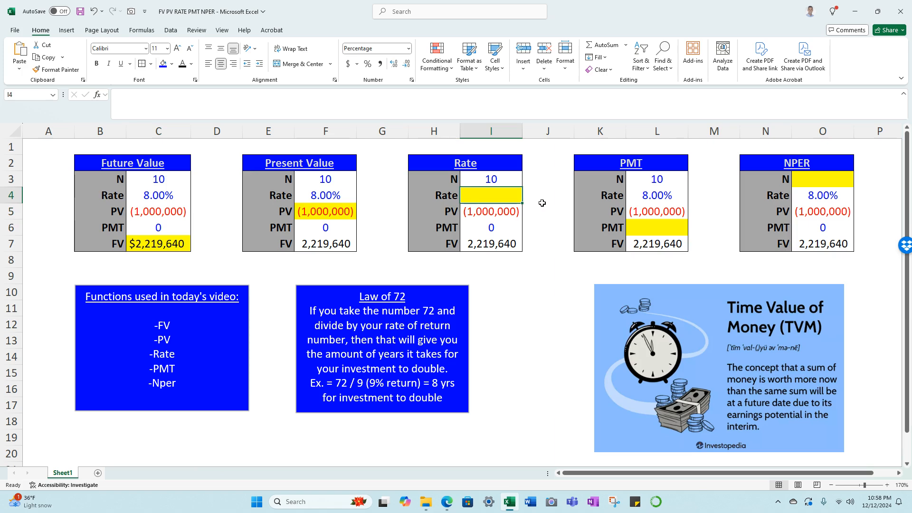
text(=rate)
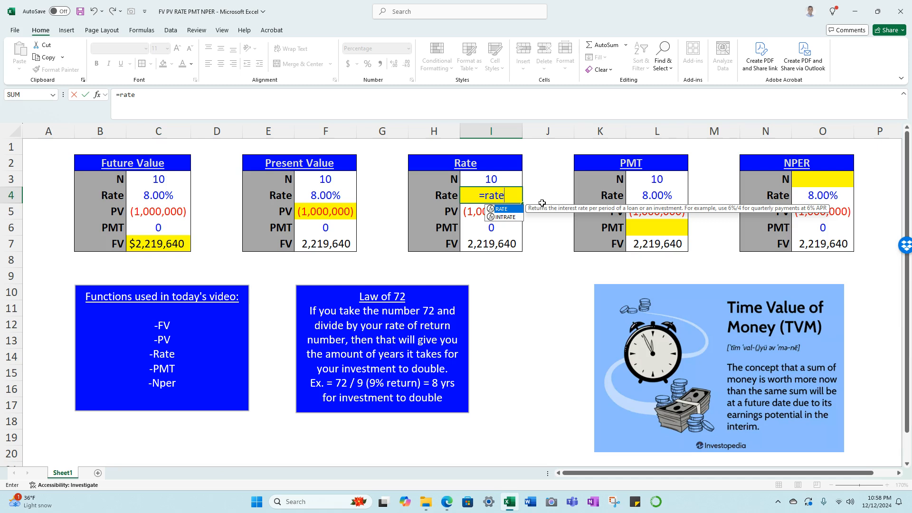
key(Tab)
key(Up)
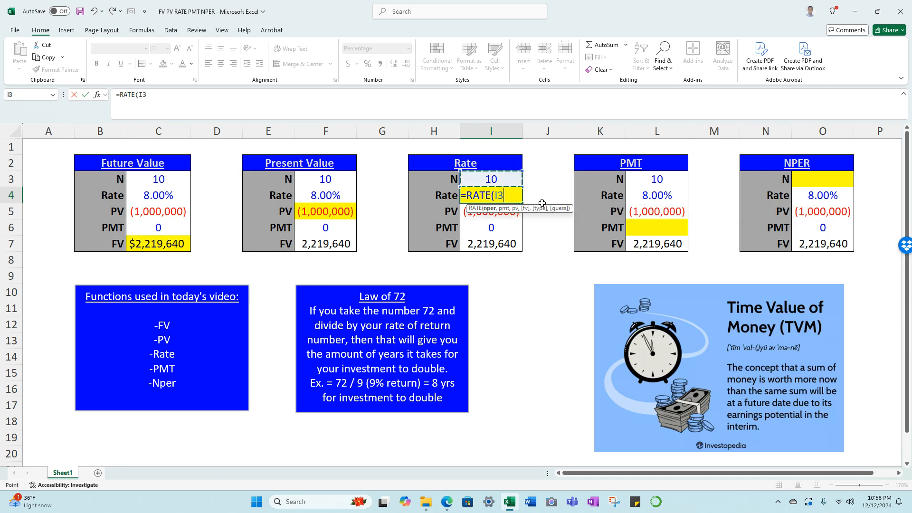
text(*12,)
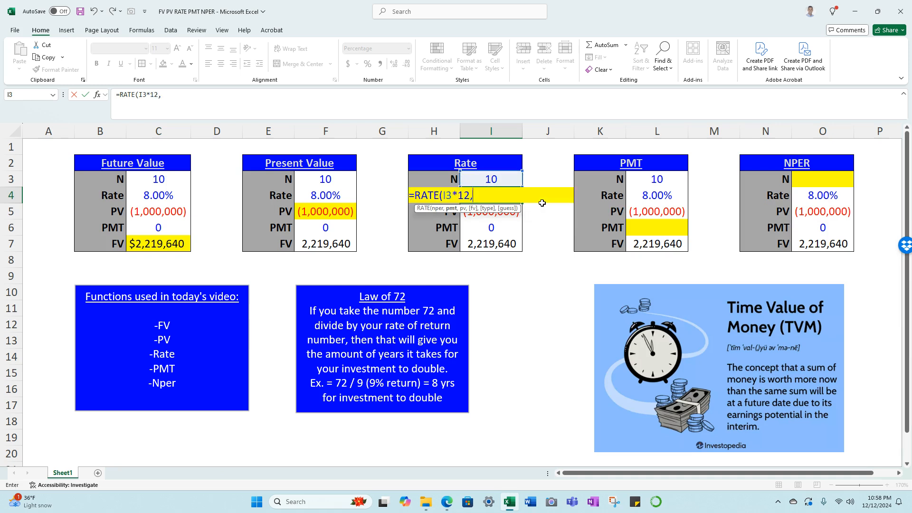
key(Down)
key(Down)
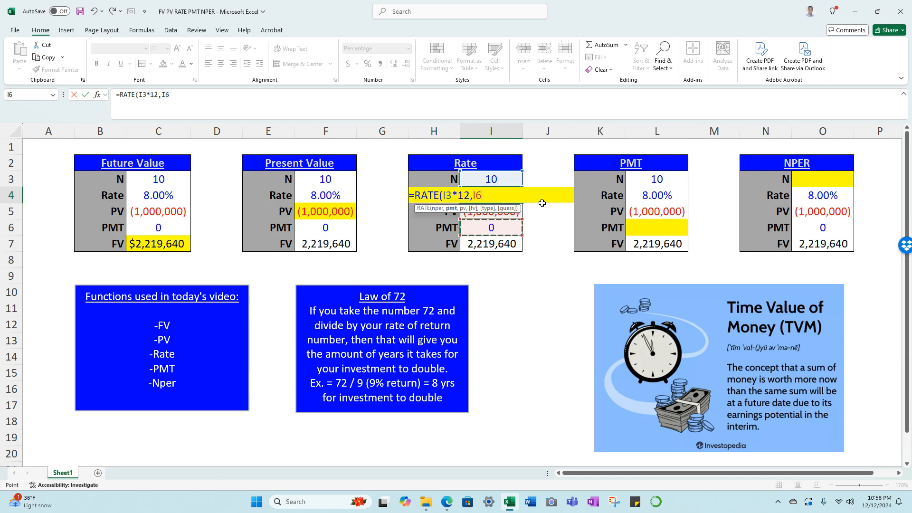
Complete the RATE formula in I4 with present value I5, future value I7, type 0 and an empty guess argument.
text(,)
key(Up)
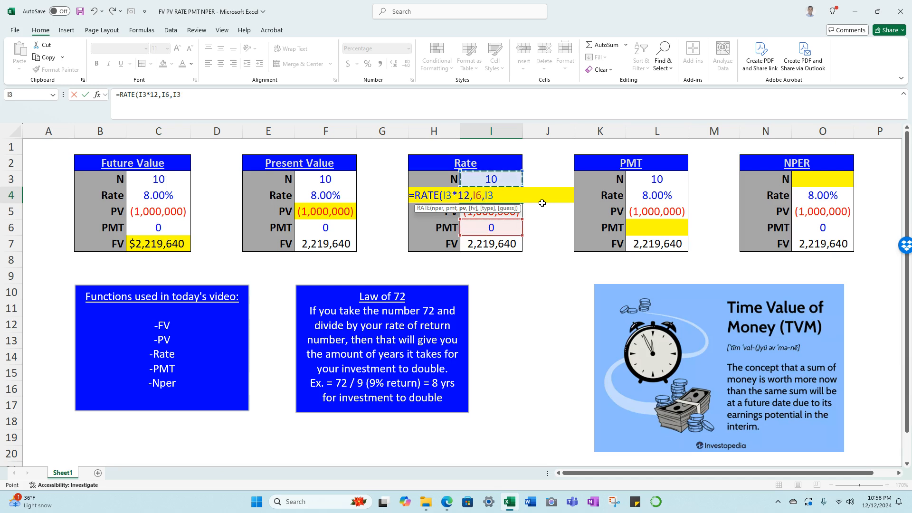
key(Down)
key(Down)
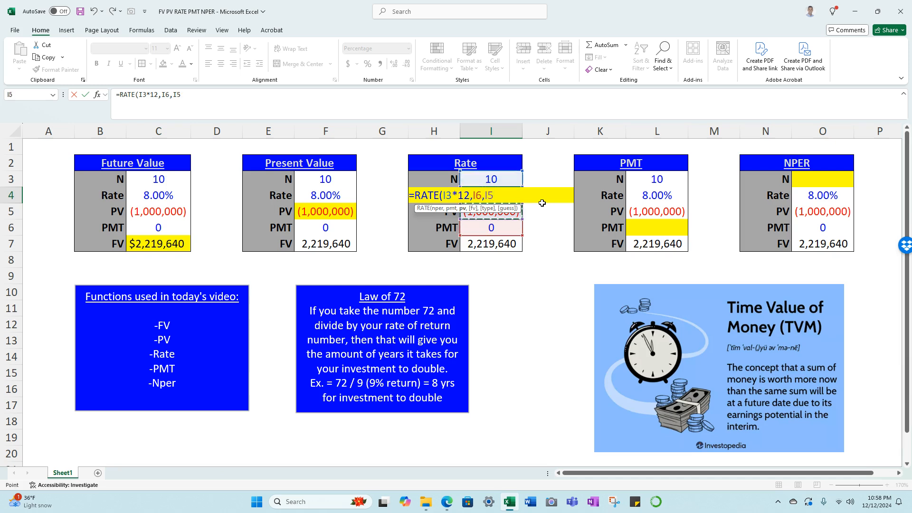
text(,)
key(Down)
key(Down)
key(Down)
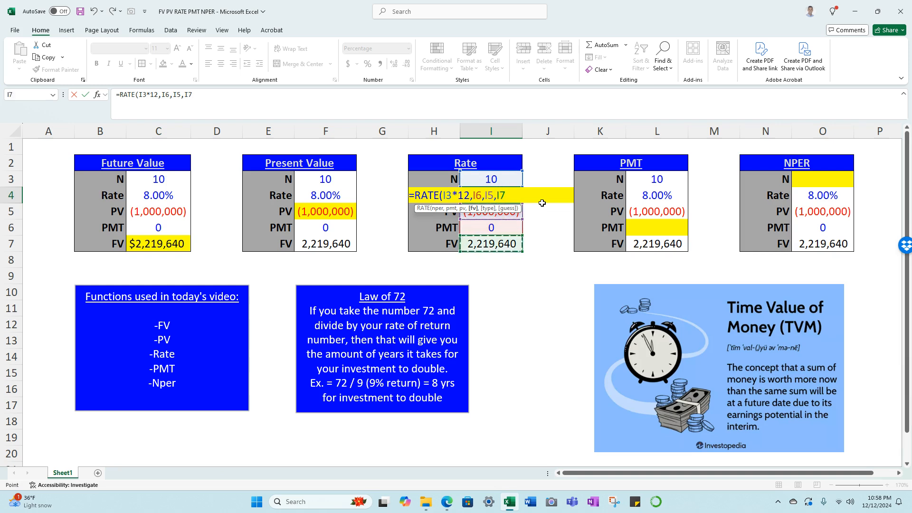
text(,)
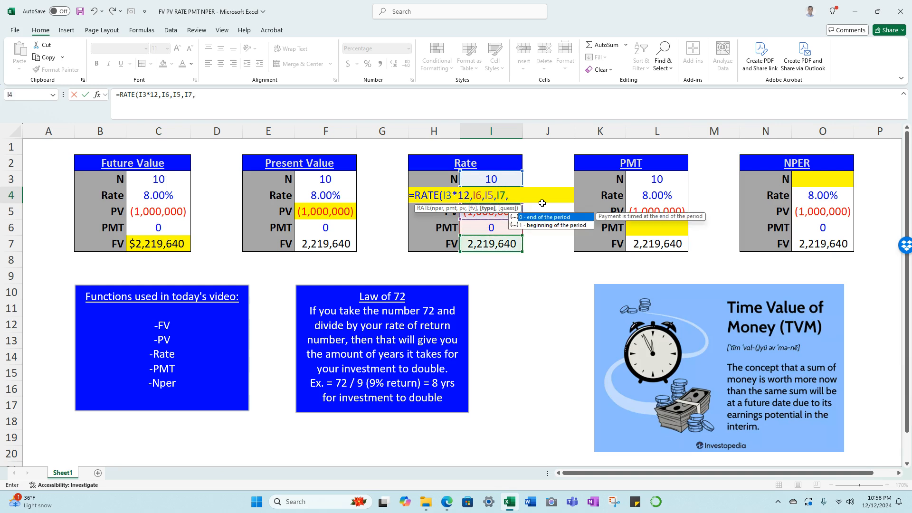
text(0)
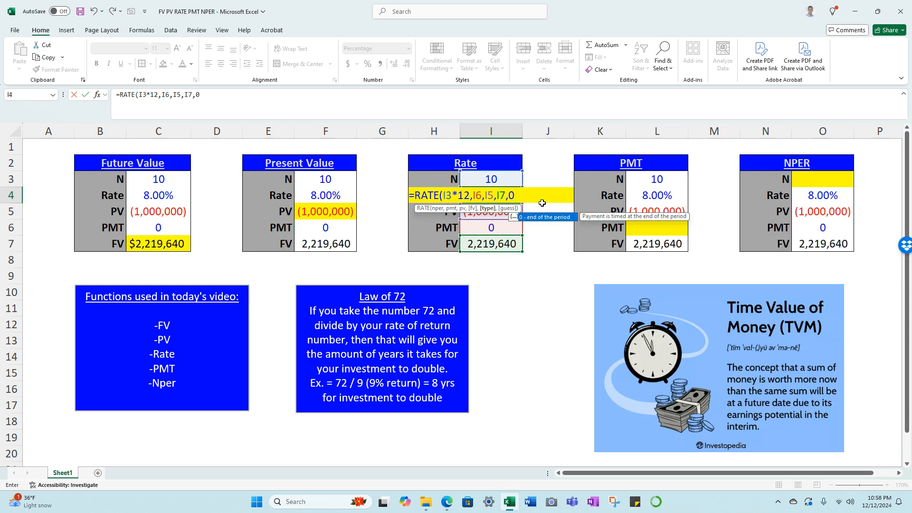
text(,)
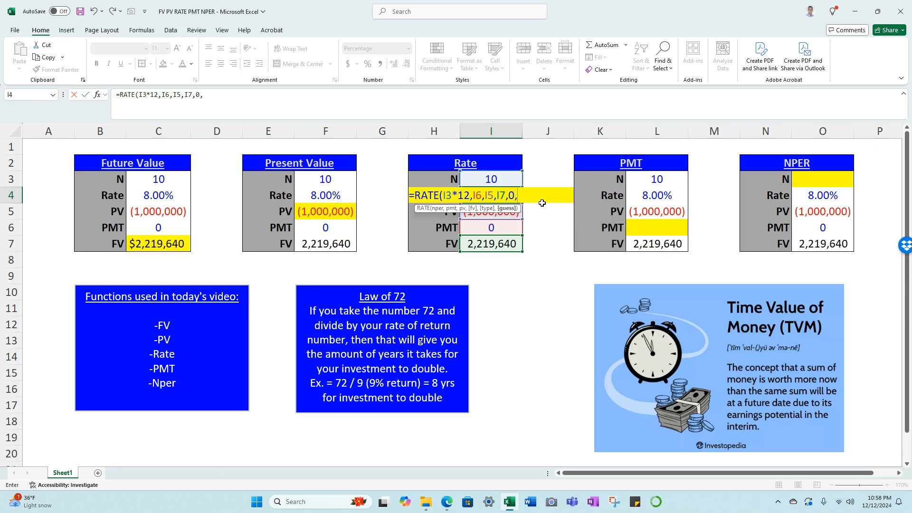
text())
key(ctrl+Return)
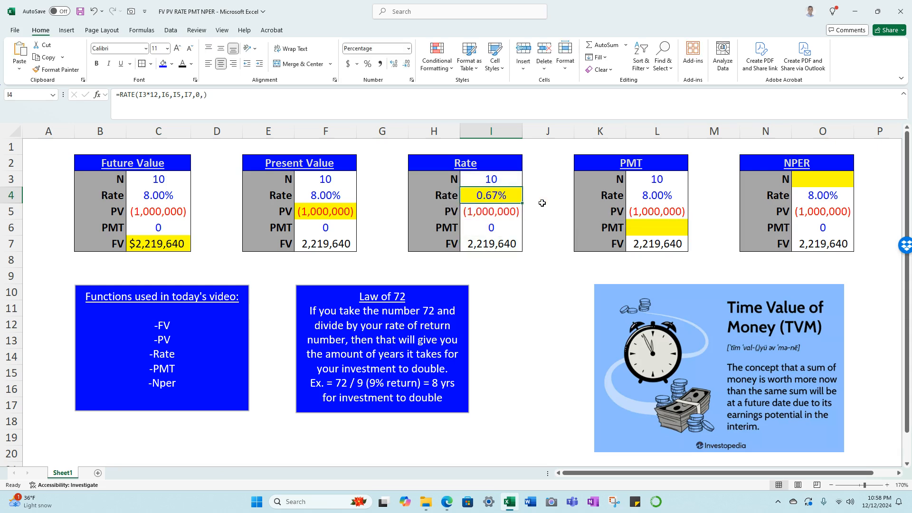
Multiply the RATE formula in I4 by 12 to annualize the monthly rate.
click(254, 96)
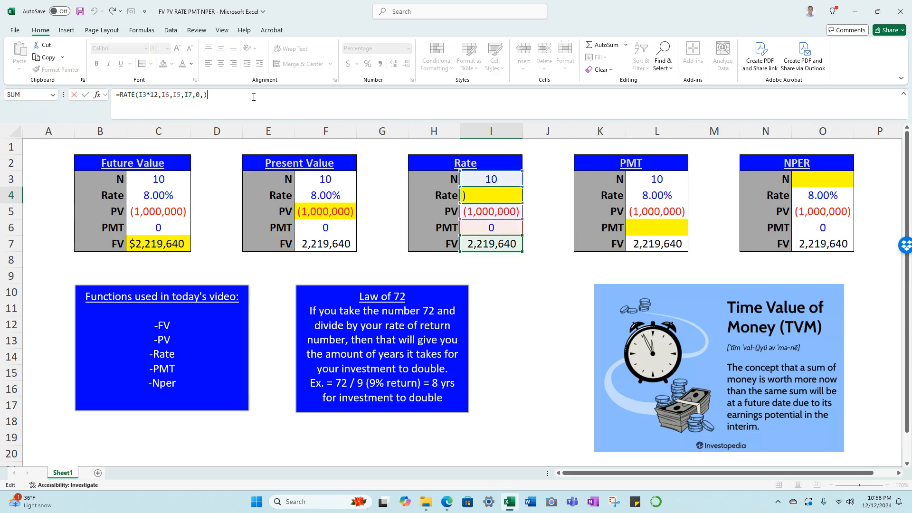
text(*12)
key(ctrl+Return)
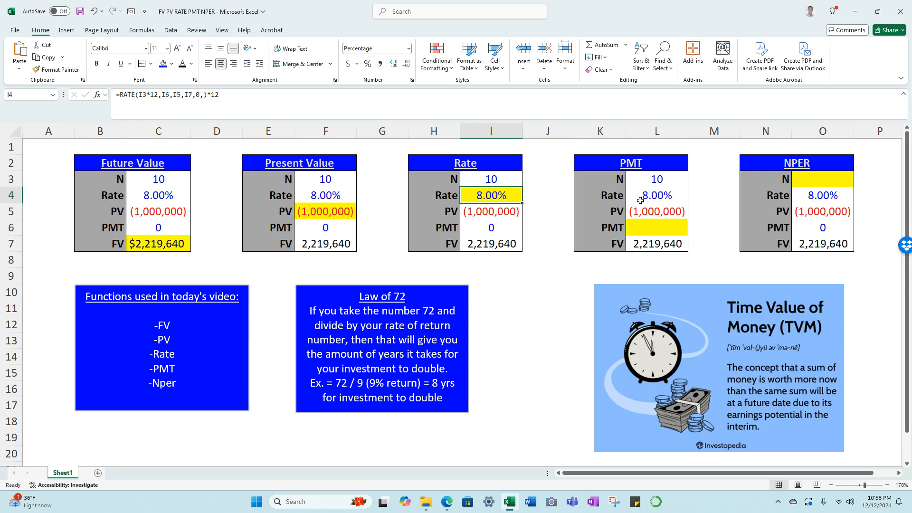
Begin a PMT formula in cell L6 of the PMT table with rate L4/12 and number of periods L3*12.
click(650, 224)
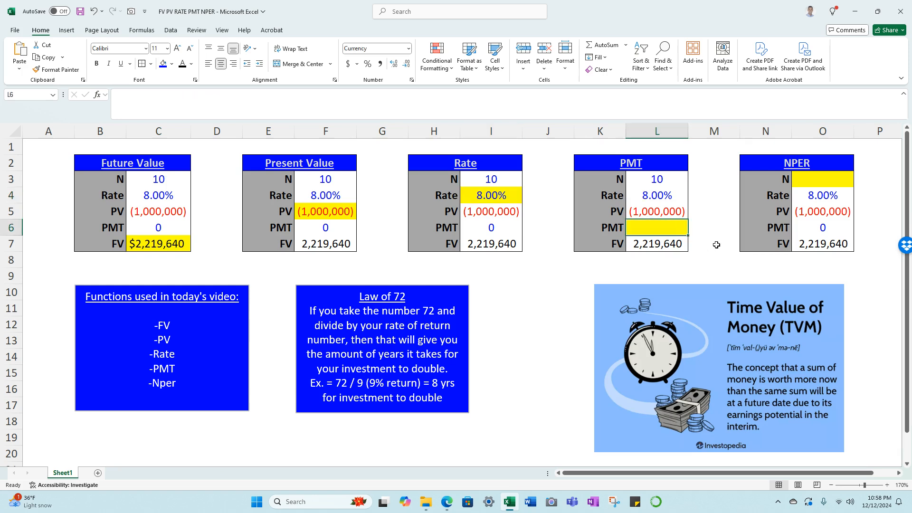
text(=pmt)
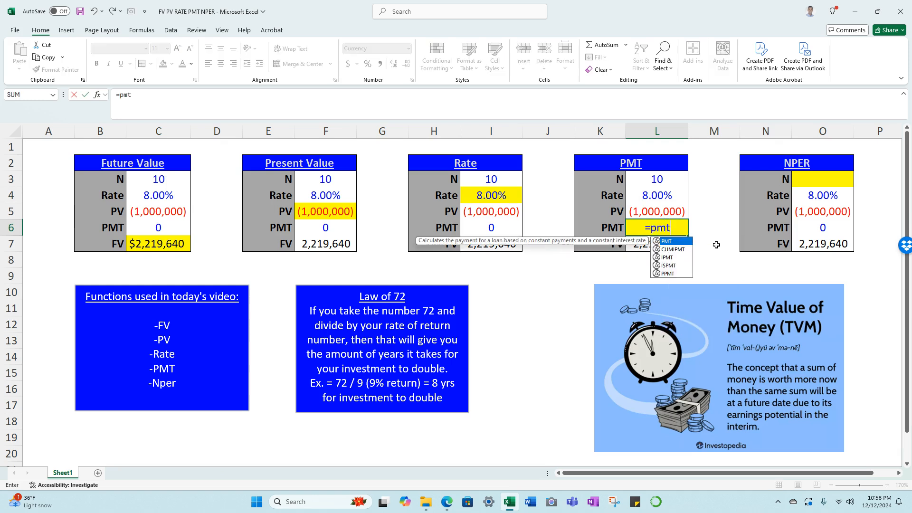
key(Tab)
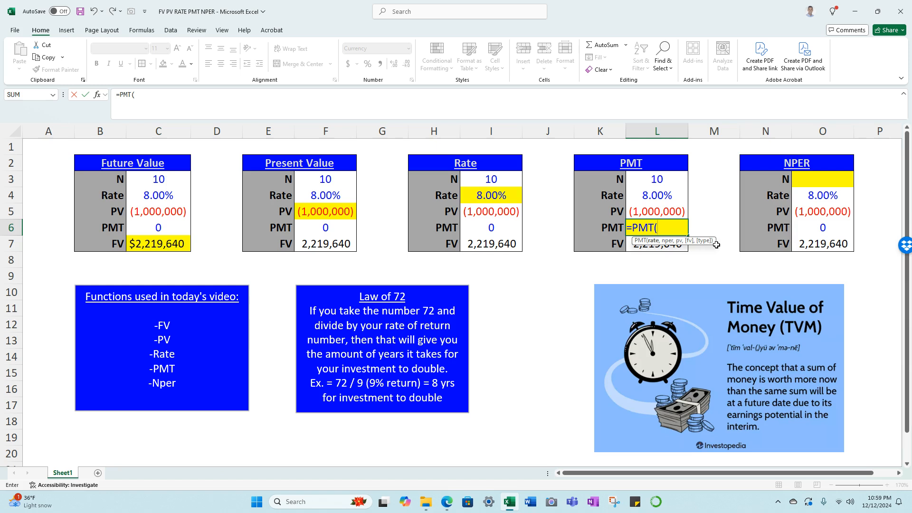
key(Up)
key(Up)
text(/12,)
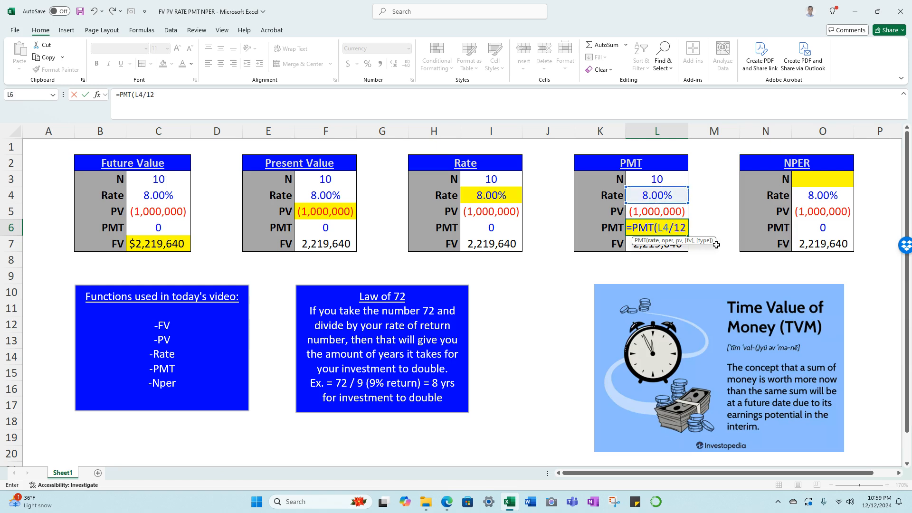
key(Up)
key(Up)
key(Up)
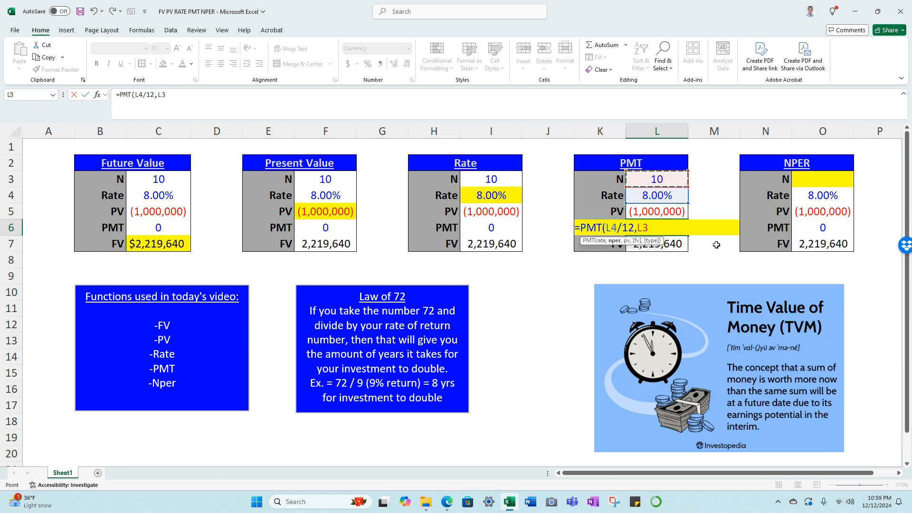
text(*12,)
Complete the PMT formula in L6 with present value L5, future value L7 and end-of-period type 0.
key(Up)
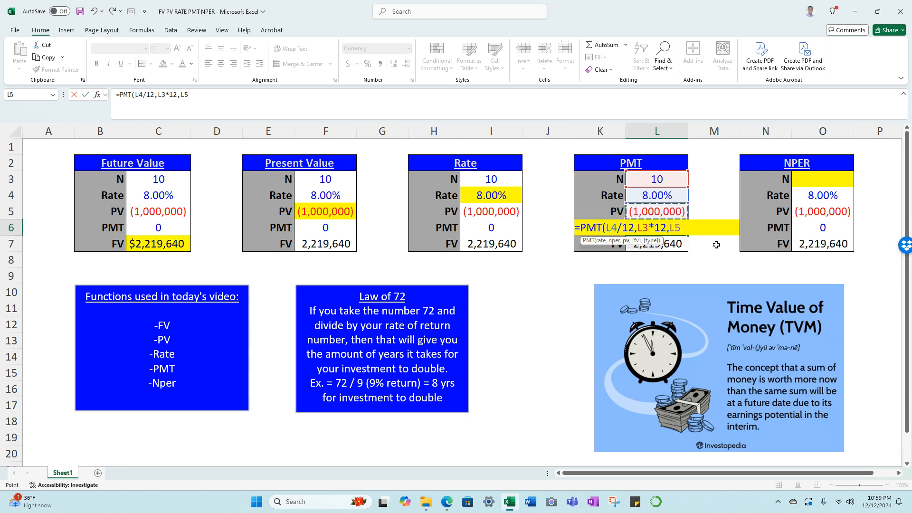
text(,)
key(Down)
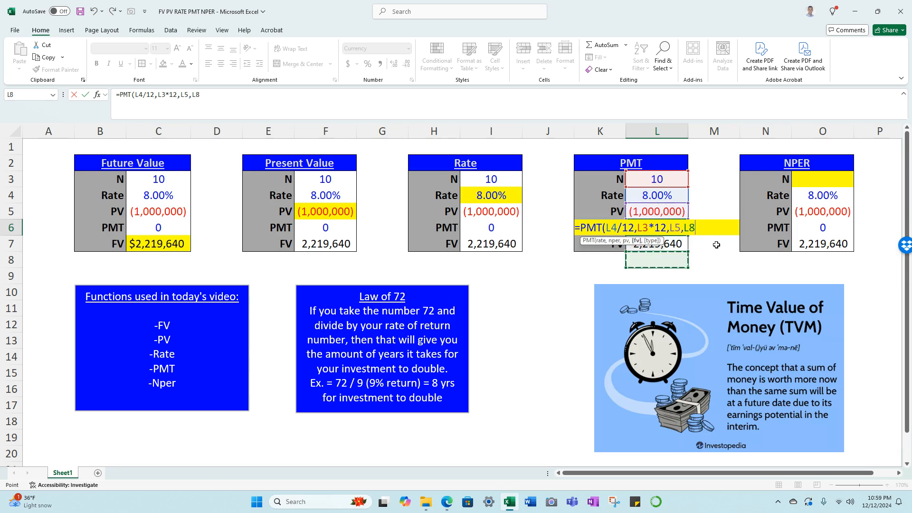
text(,)
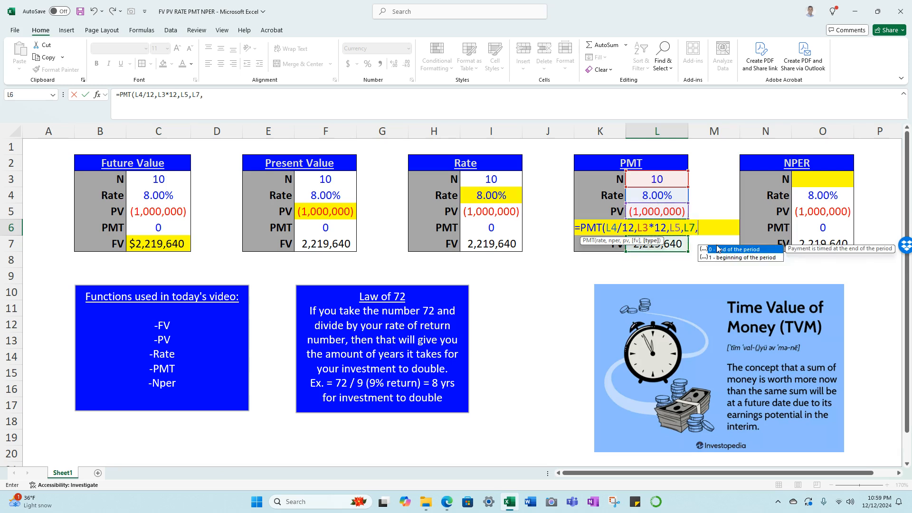
text(0))
key(ctrl+Return)
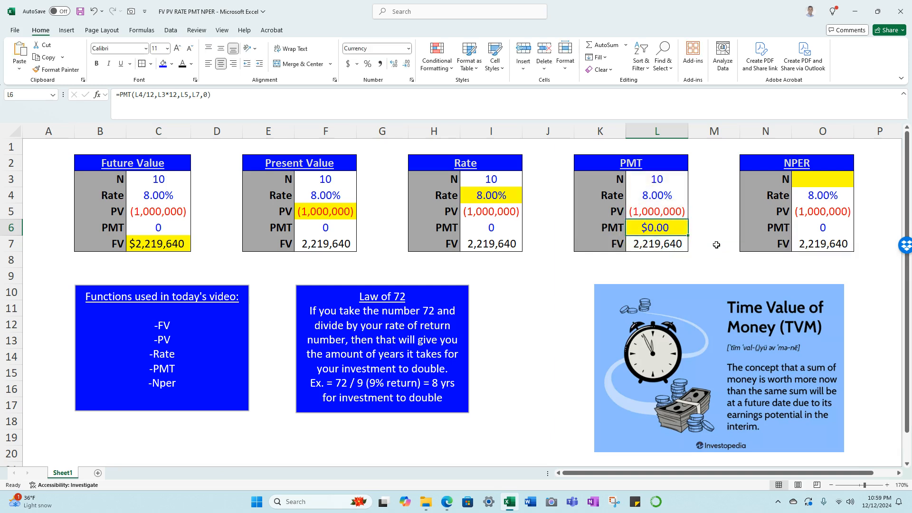
Begin an NPER formula in cell O3 of the NPER table with rate O4/12 and payment O6.
click(812, 182)
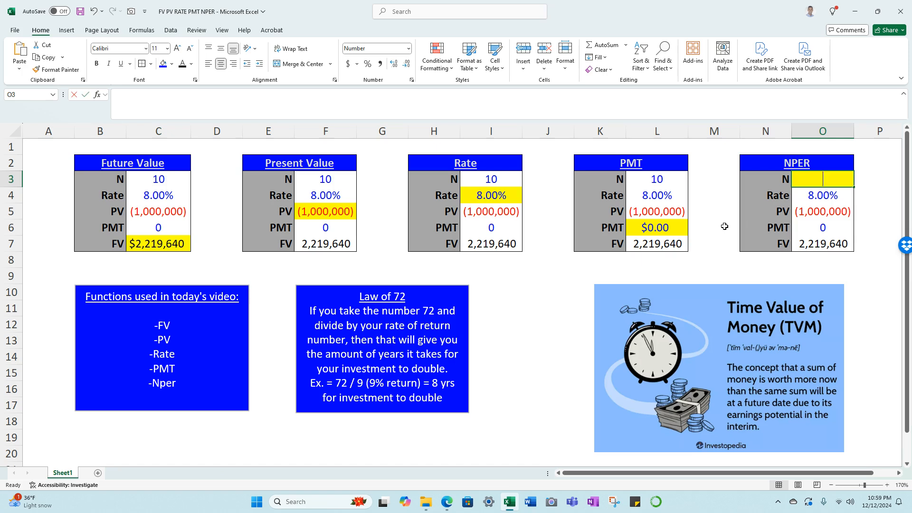
text(=nper()
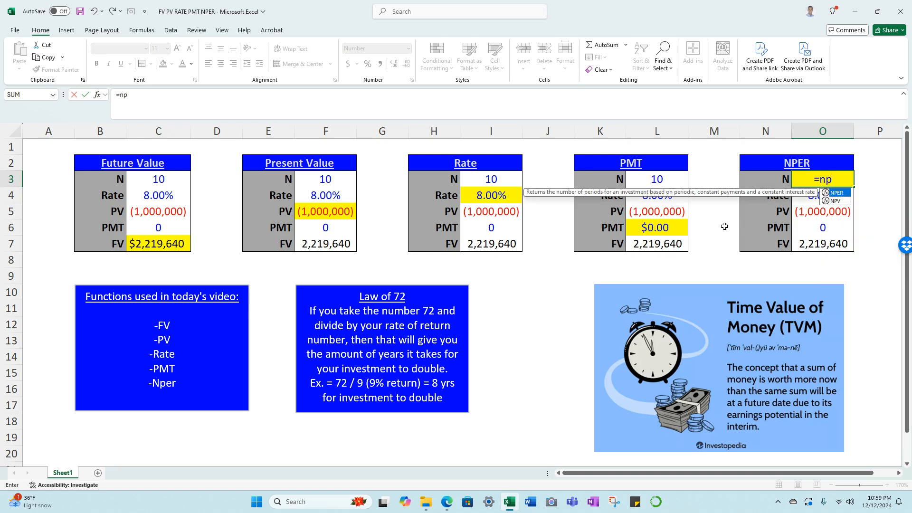
key(Down)
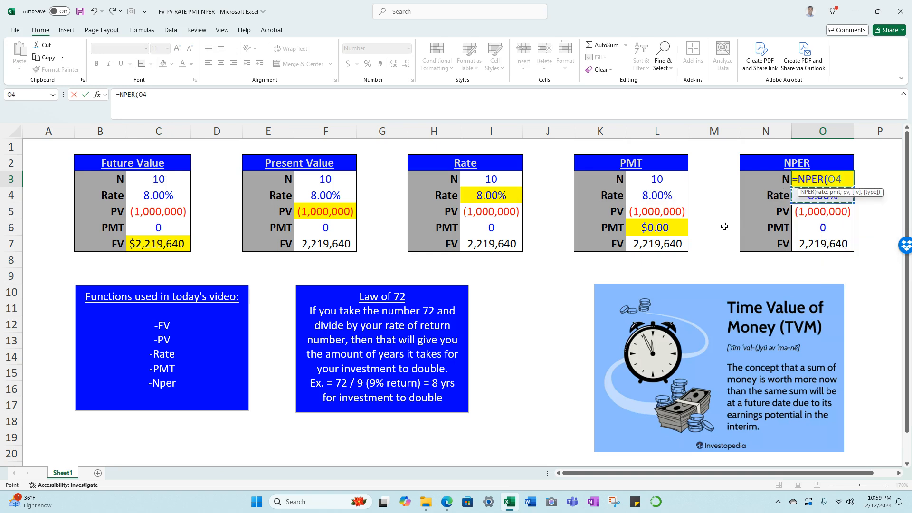
text(/12)
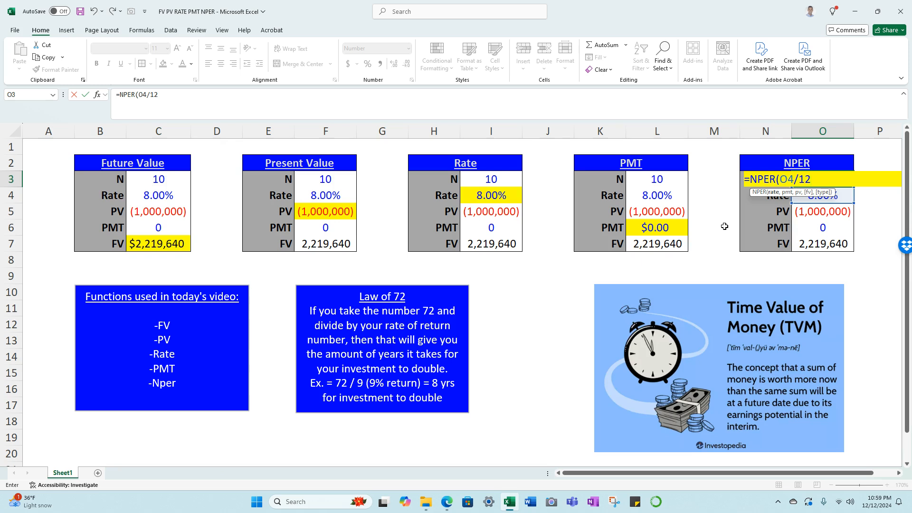
text(,)
key(Down)
key(Down)
key(Down)
text(,)
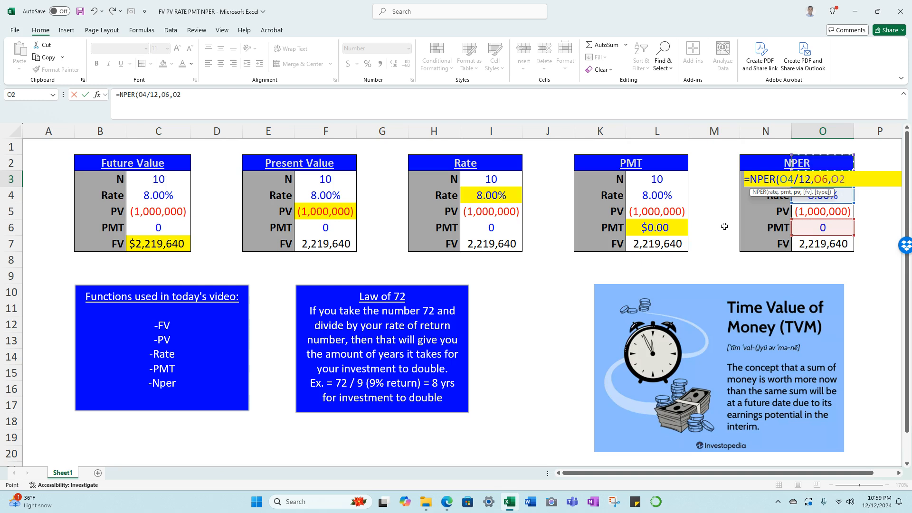
Complete the NPER formula in O3 with present value O5, future value O7 and end-of-period type 0.
key(Down)
key(Down)
text(,)
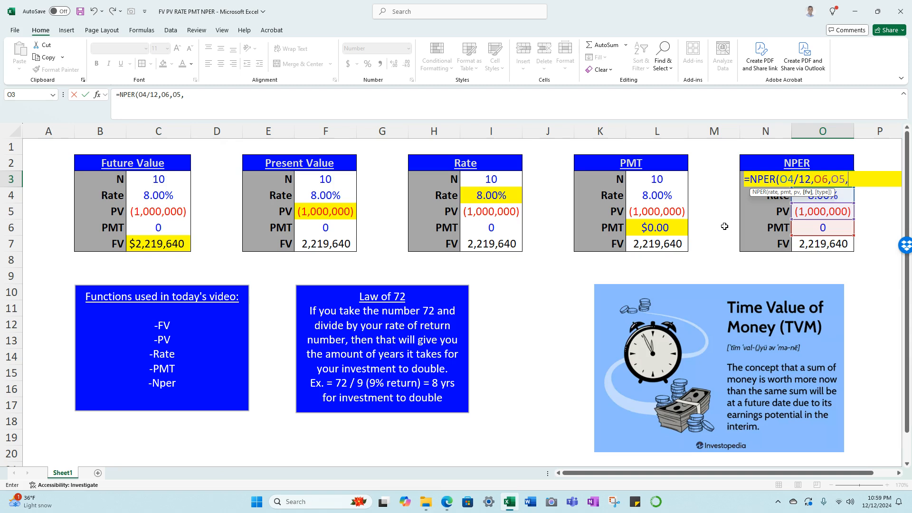
key(Down)
key(Down)
key(Down)
key(Down)
text(,)
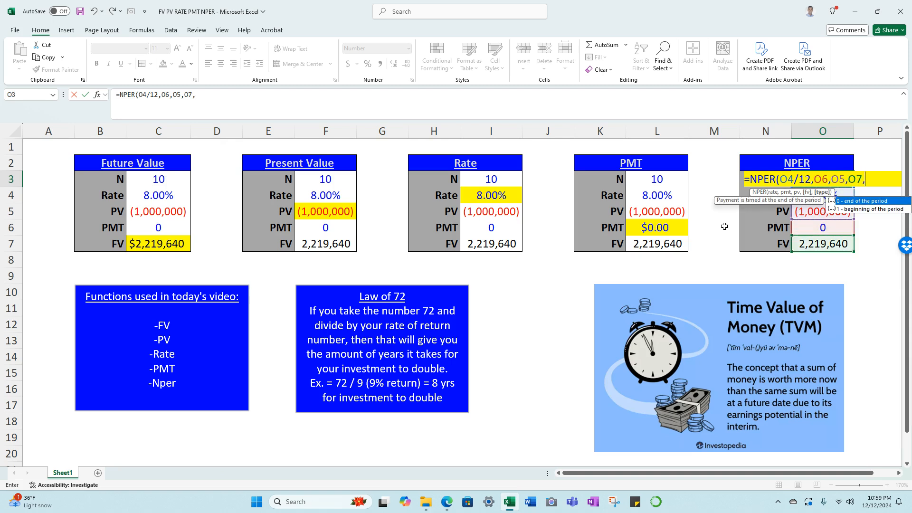
text(0))
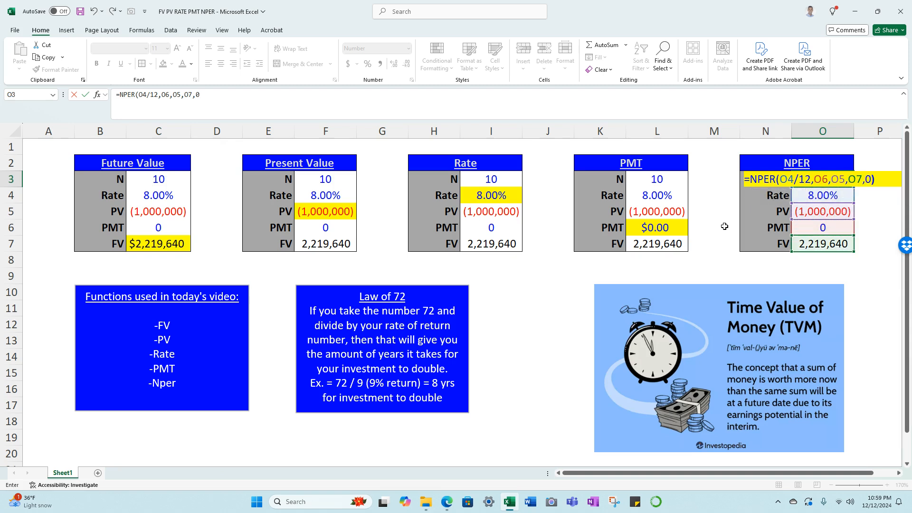
key(Return)
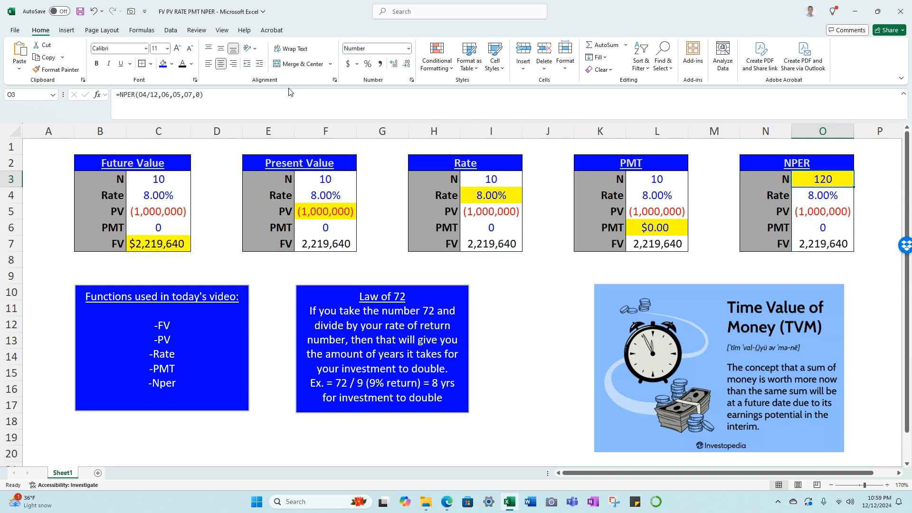
Divide the NPER formula in O3 by 12 to convert the months to years.
click(270, 100)
text(/10)
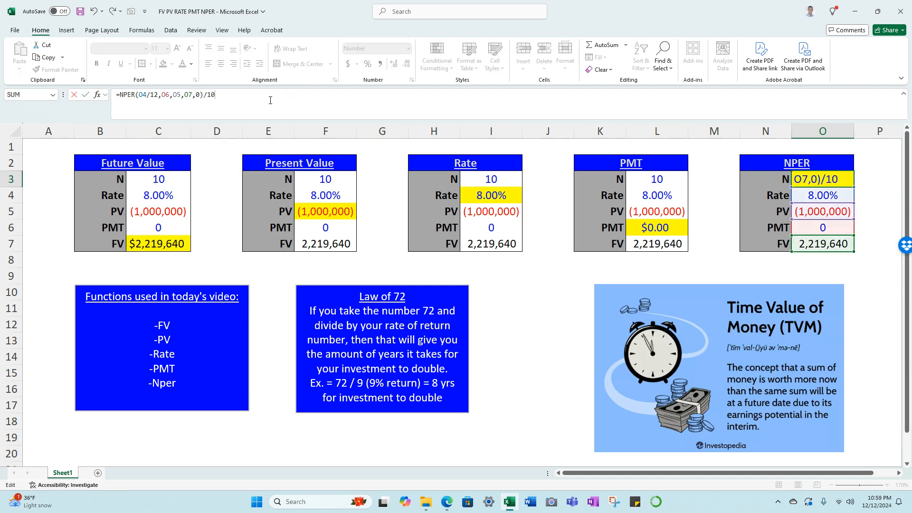
key(BackSpace)
text(2)
key(Return)
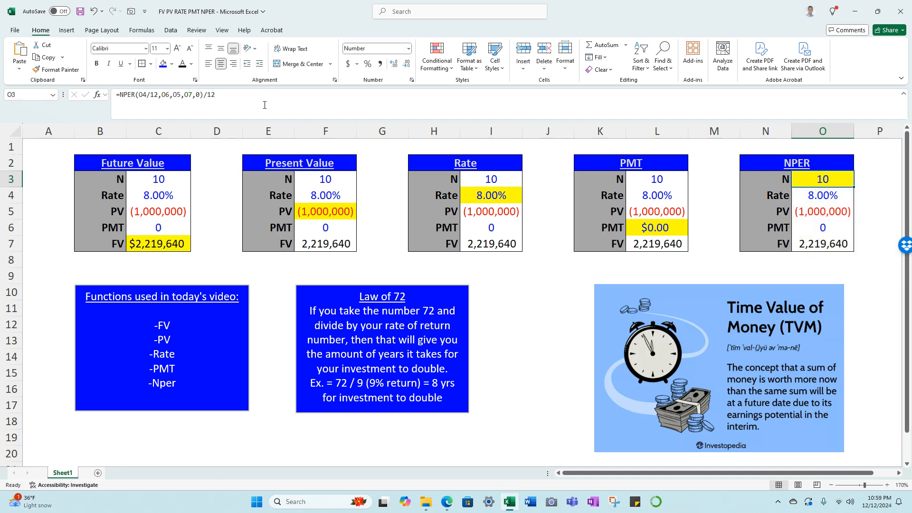
Select cell A1 and save the workbook.
click(45, 147)
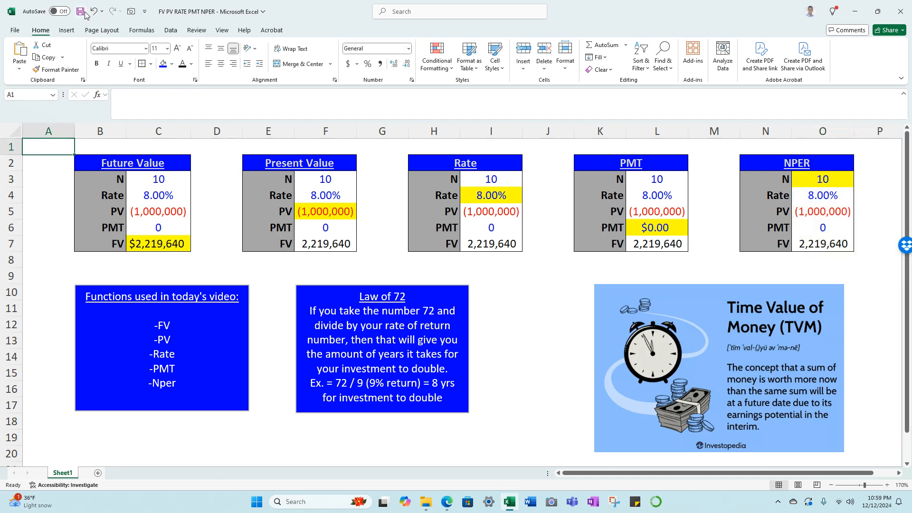
click(85, 13)
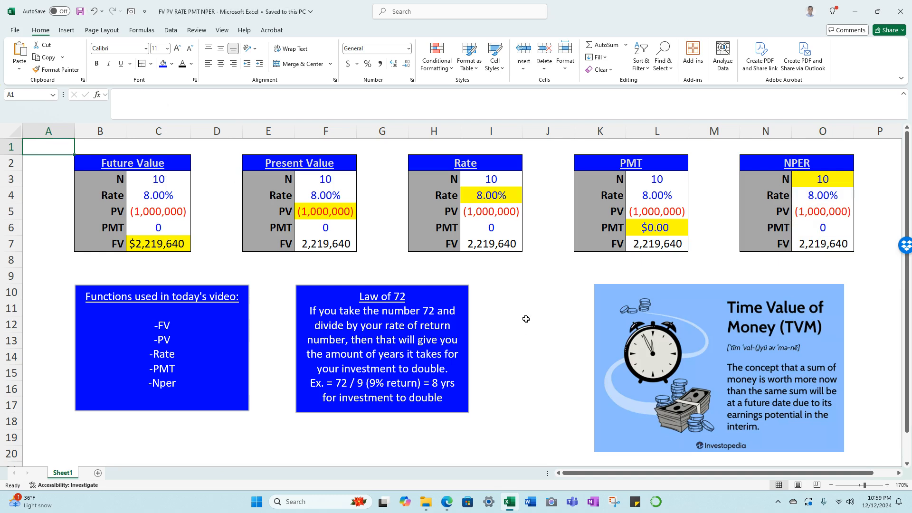